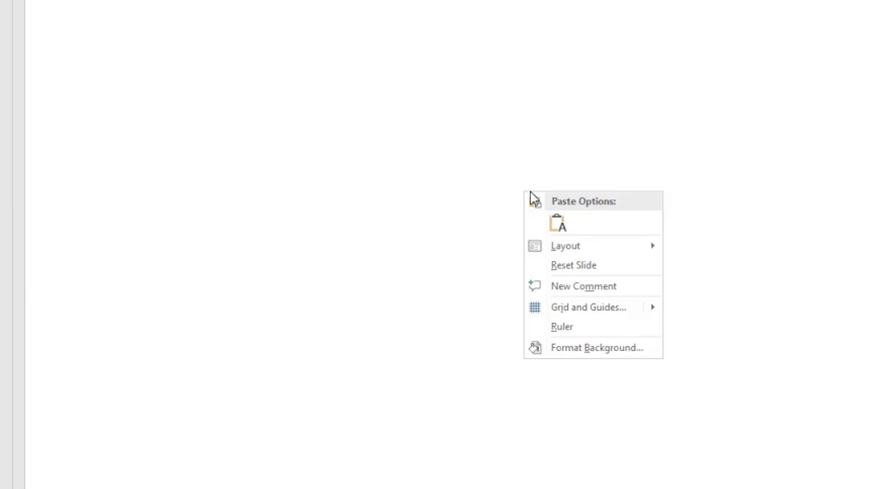
Turn on snapping objects to the grid and display the grid on screen
{"action": "left_click", "coordinate": [588, 310]}
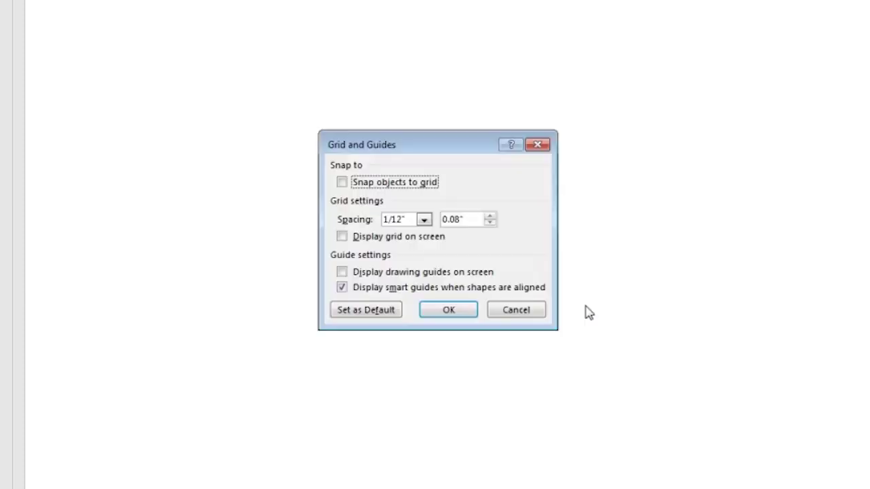
{"action": "left_click", "coordinate": [343, 184]}
{"action": "left_click", "coordinate": [342, 237]}
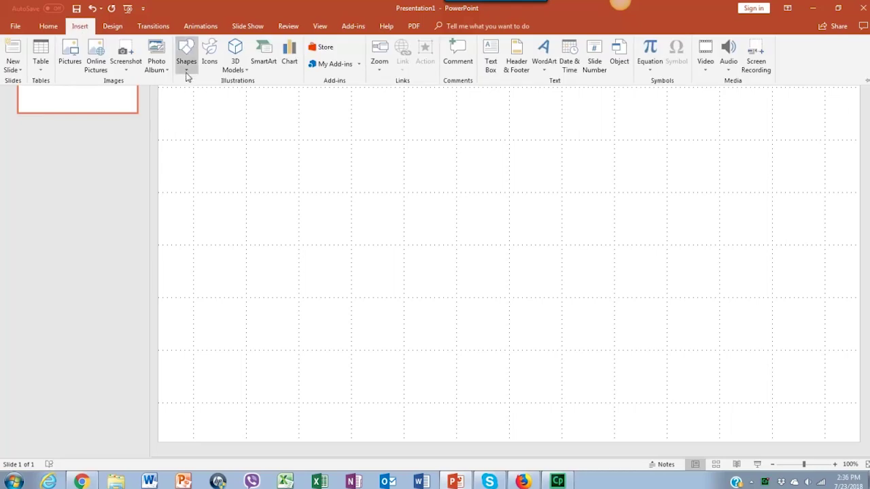
Draw an oval about 3.08" wide and 1.33" high in the upper-left area of the slide
{"action": "left_click", "coordinate": [188, 61]}
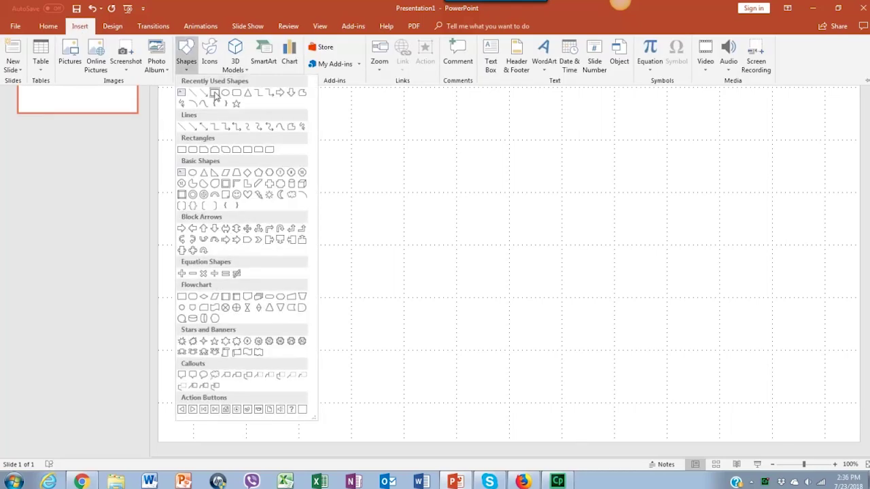
{"action": "left_click", "coordinate": [225, 93]}
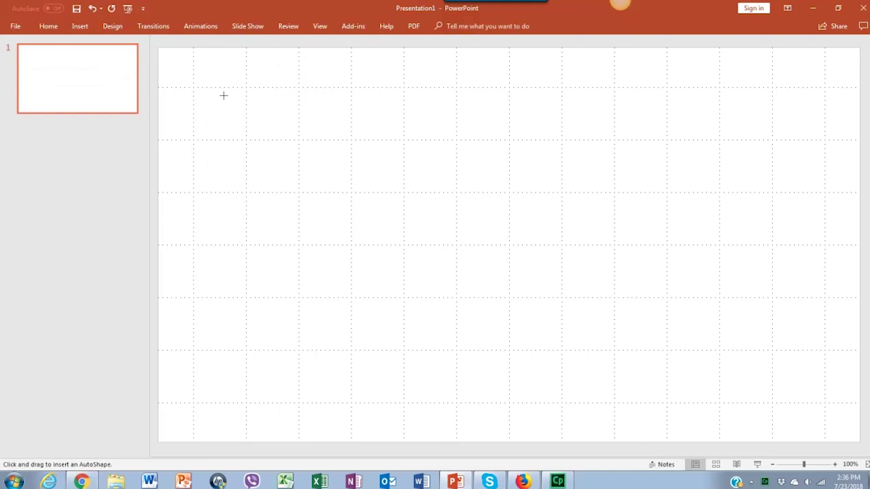
{"action": "left_click_drag", "start_coordinate": [225, 98], "coordinate": [387, 171]}
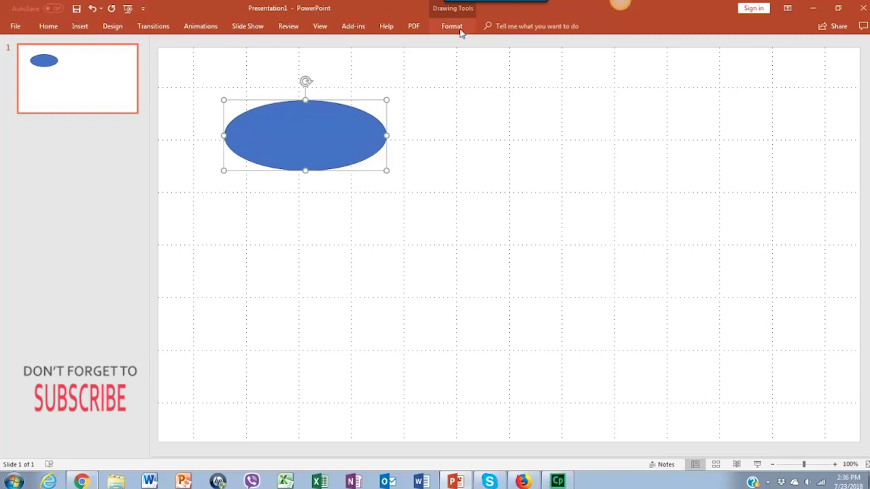
Give the oval a blue theme-color outline and no fill
{"action": "left_click", "coordinate": [455, 28]}
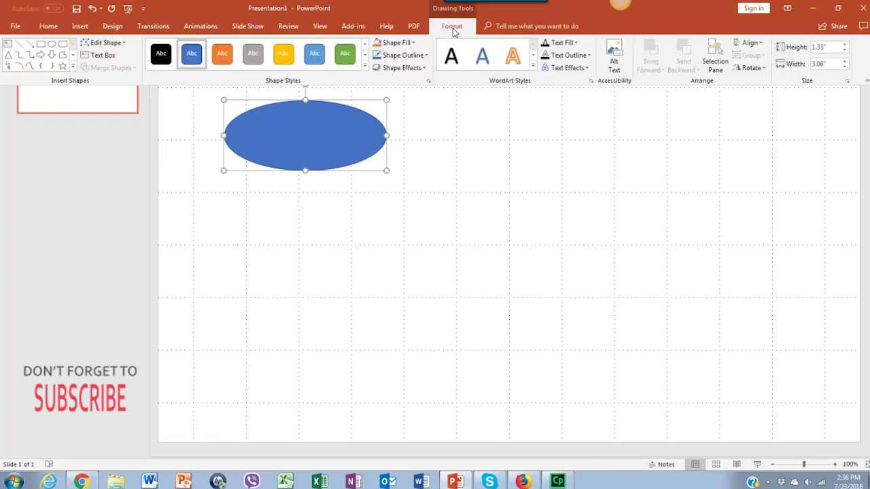
{"action": "left_click", "coordinate": [423, 56]}
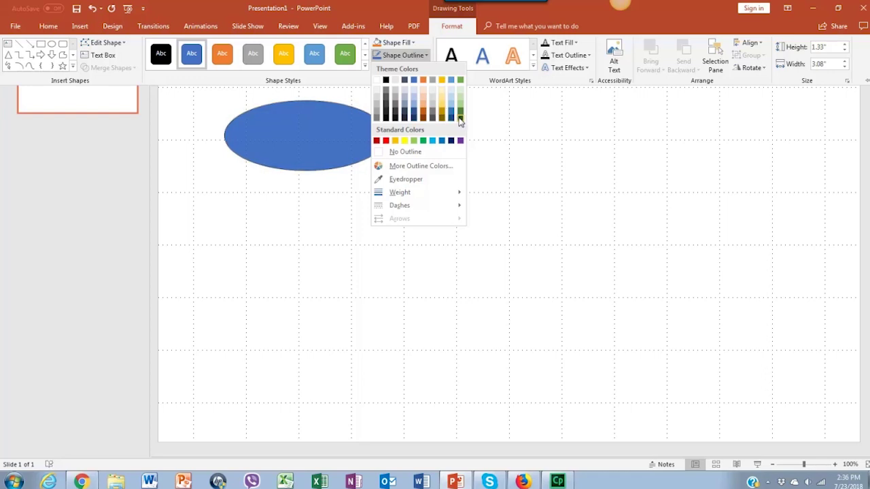
{"action": "left_click", "coordinate": [414, 80]}
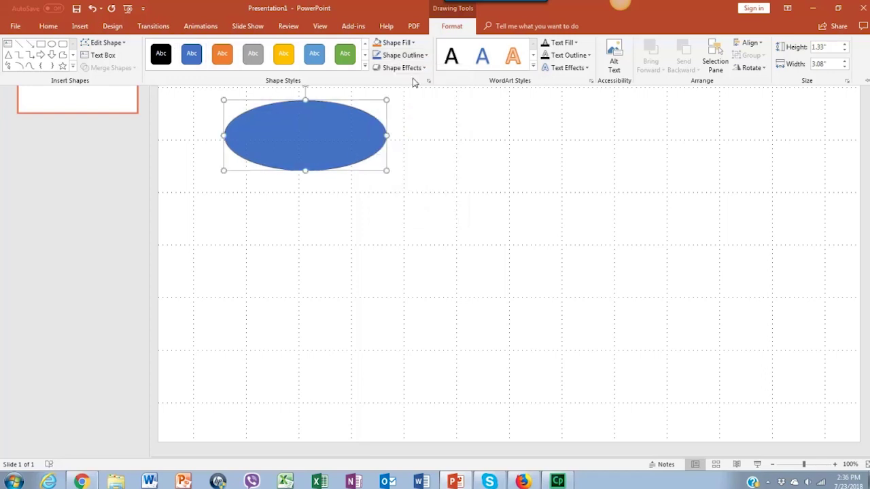
{"action": "left_click", "coordinate": [408, 45]}
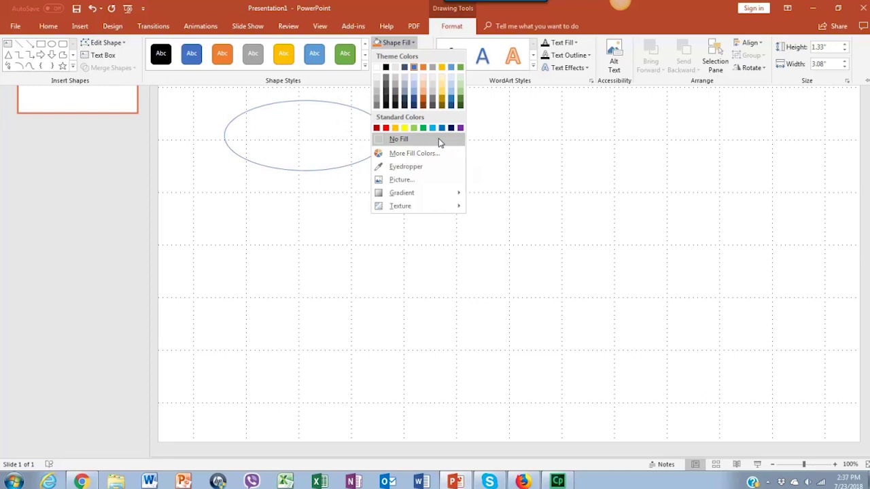
{"action": "left_click", "coordinate": [439, 140]}
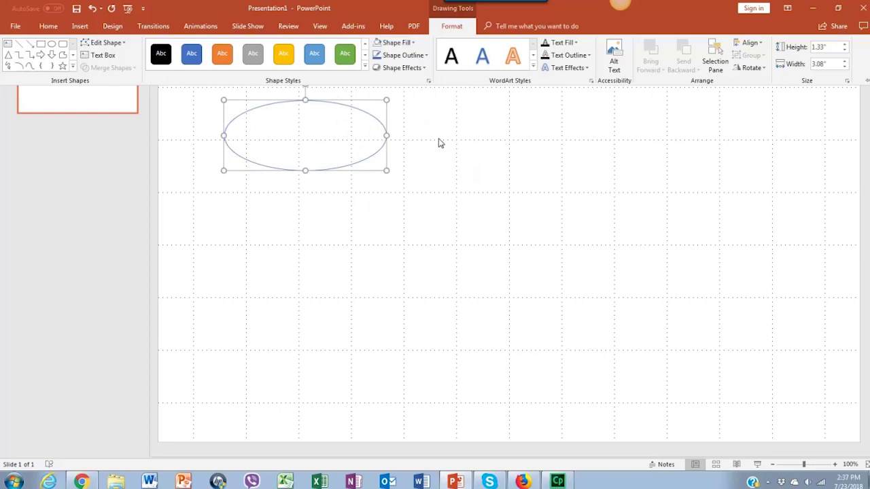
Add a shadow with 26% transparency to the oval
{"action": "left_click", "coordinate": [428, 82]}
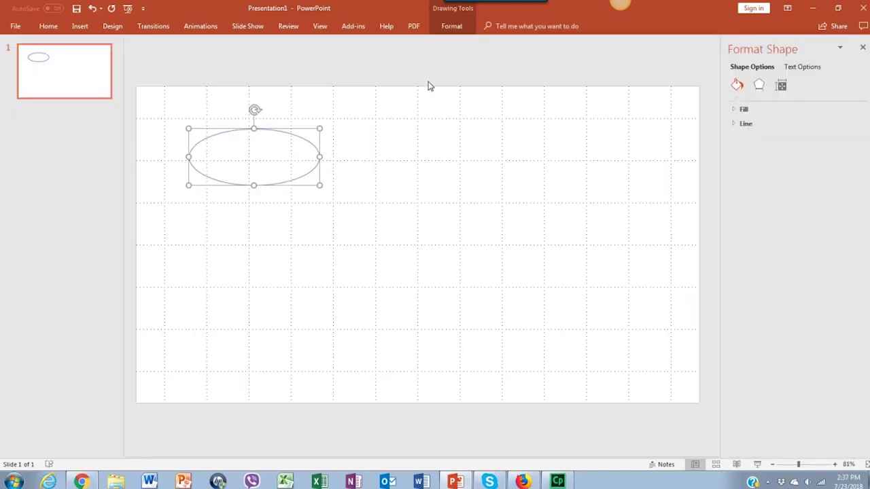
{"action": "left_click", "coordinate": [763, 90]}
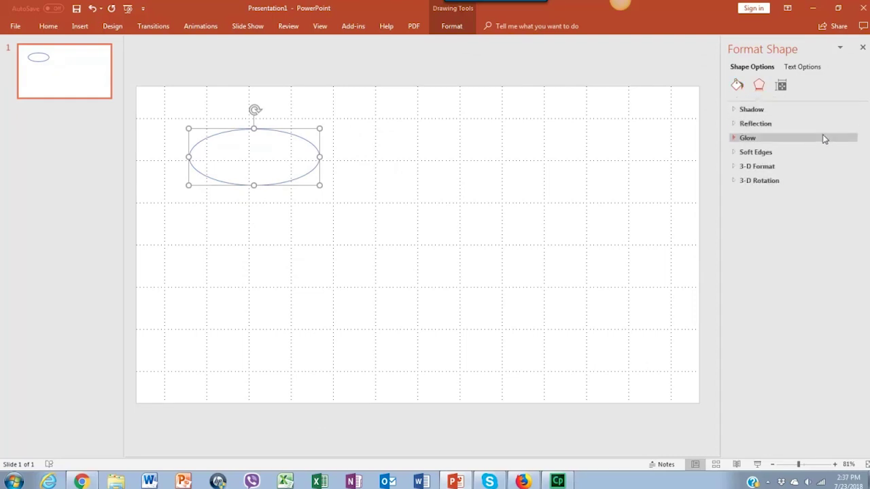
{"action": "left_click", "coordinate": [735, 111]}
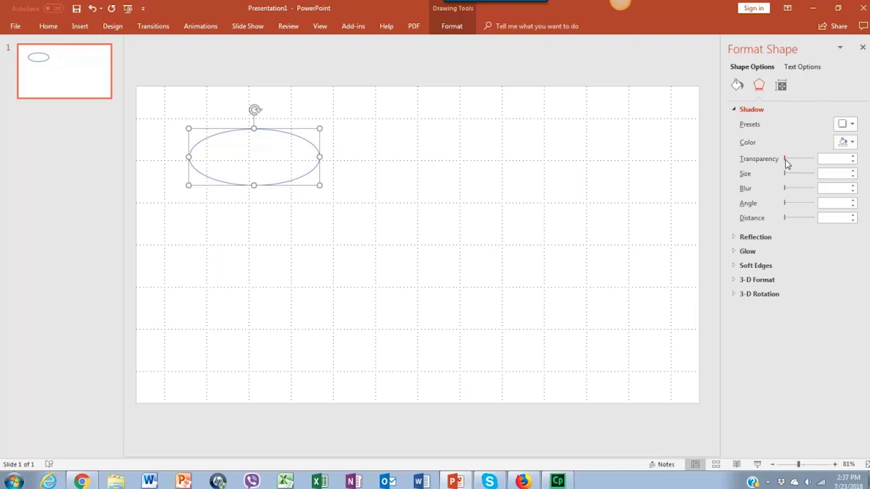
{"action": "left_click_drag", "start_coordinate": [785, 159], "coordinate": [787, 159]}
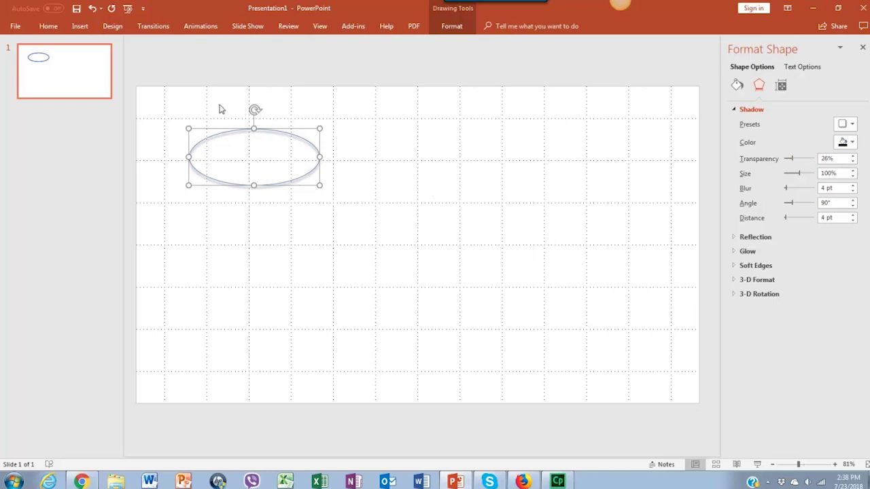
Add a text box inside the oval reading "Stage 1" in bold, centered text
{"action": "left_click", "coordinate": [80, 26]}
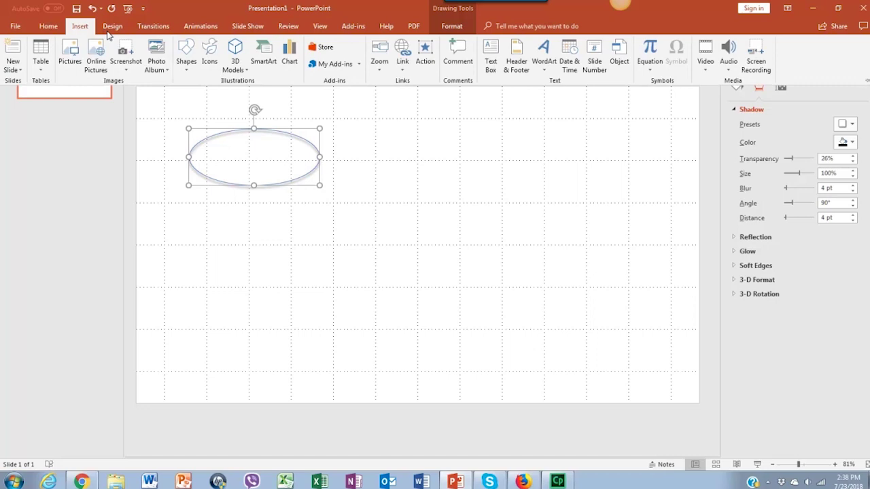
{"action": "left_click", "coordinate": [491, 66]}
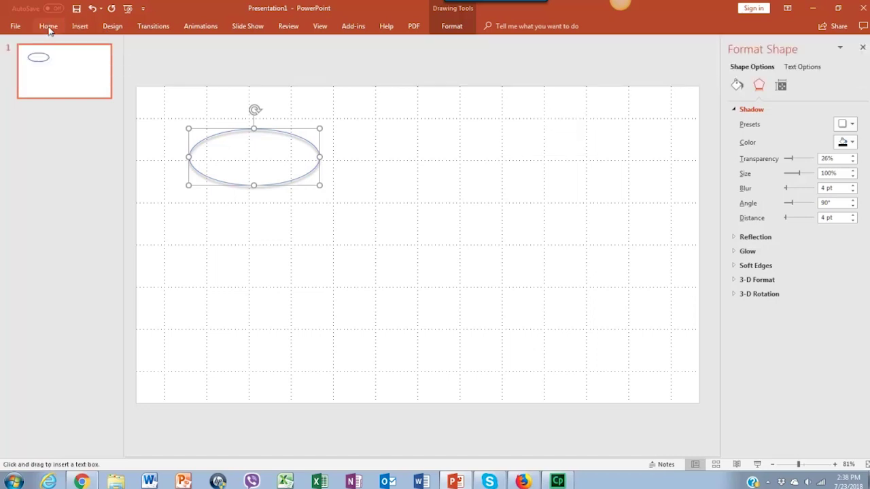
{"action": "left_click", "coordinate": [49, 27]}
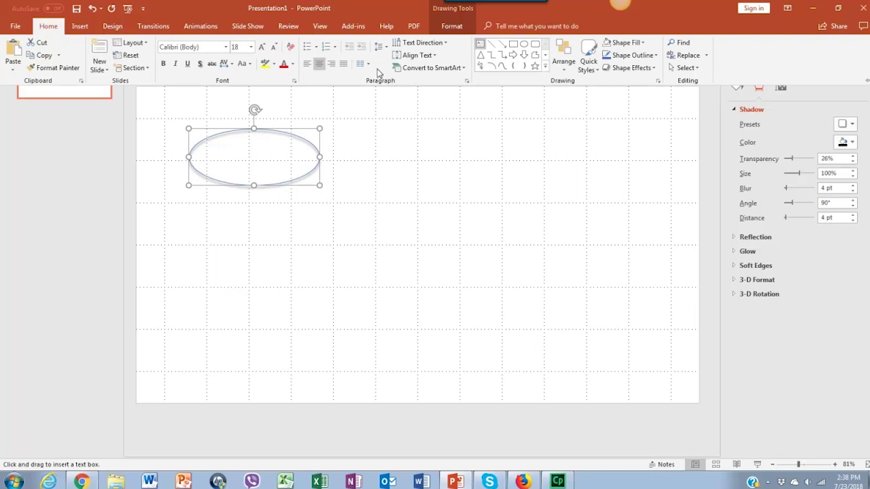
{"action": "left_click", "coordinate": [481, 46]}
{"action": "left_click_drag", "start_coordinate": [211, 140], "coordinate": [290, 182]}
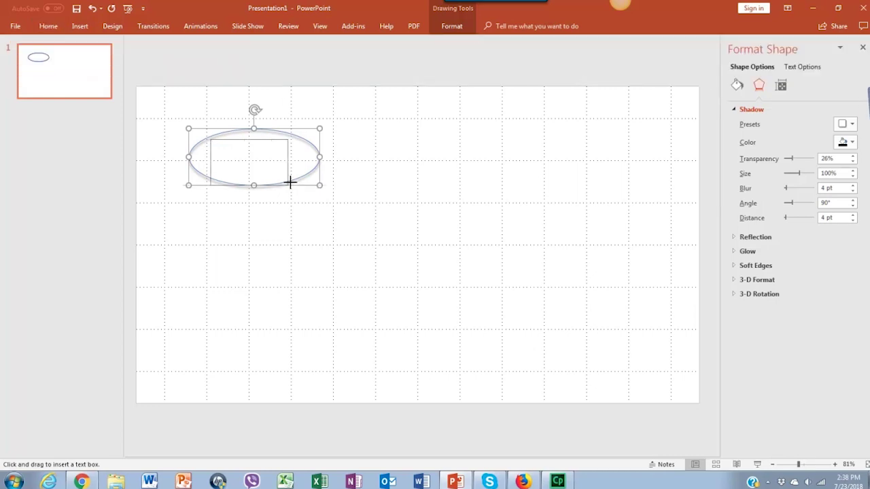
{"action": "type", "text": "Stage 1"}
{"action": "key", "text": "Escape"}
{"action": "key", "text": "ctrl+b"}
{"action": "key", "text": "ctrl+e"}
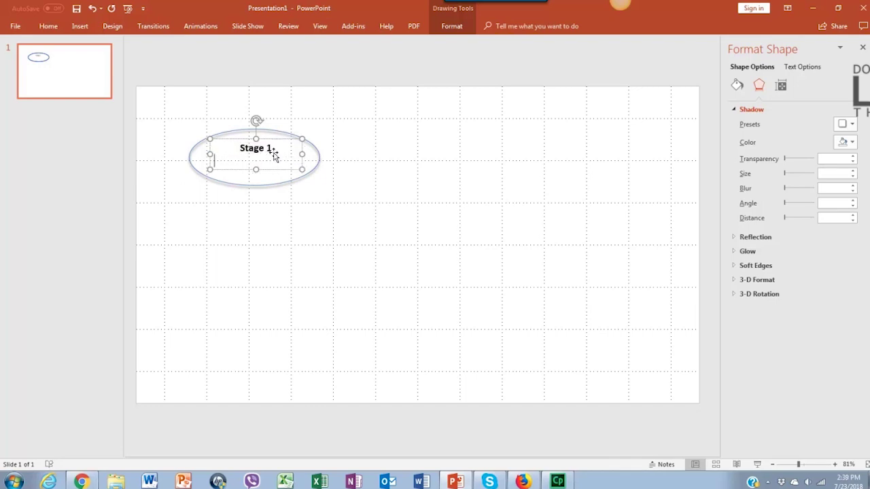
{"action": "key", "text": "Escape"}
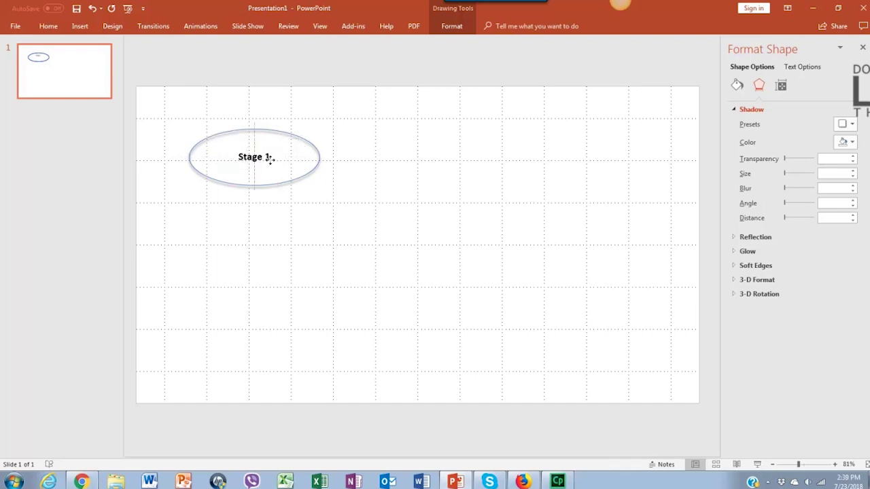
Enlarge the "Stage 1" text by four size increments and center its text box within the oval
{"action": "key", "text": "ctrl+shift+period"}
{"action": "key", "text": "ctrl+shift+period"}
{"action": "key", "text": "ctrl+shift+period"}
{"action": "key", "text": "ctrl+shift+period"}
{"action": "left_click_drag", "start_coordinate": [296, 168], "coordinate": [305, 175]}
{"action": "left_click", "coordinate": [373, 216]}
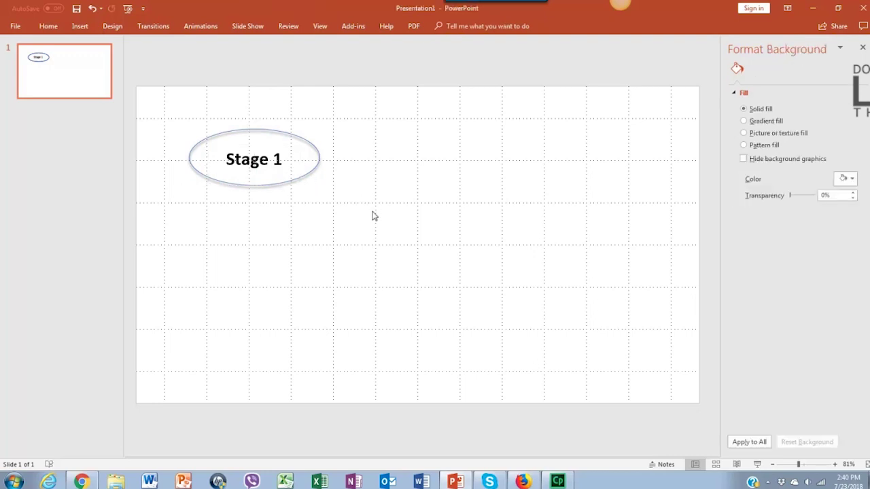
Draw a rectangle below the Stage 1 oval
{"action": "left_click", "coordinate": [86, 30]}
{"action": "left_click", "coordinate": [187, 54]}
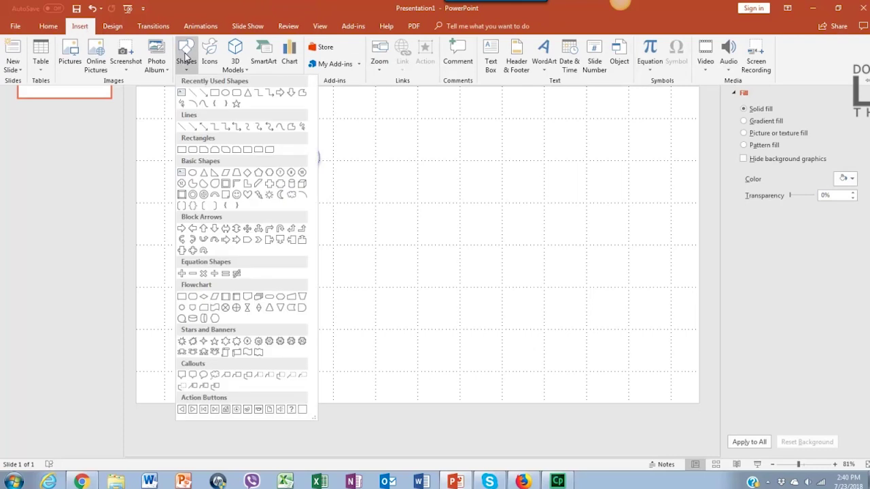
{"action": "left_click", "coordinate": [215, 96]}
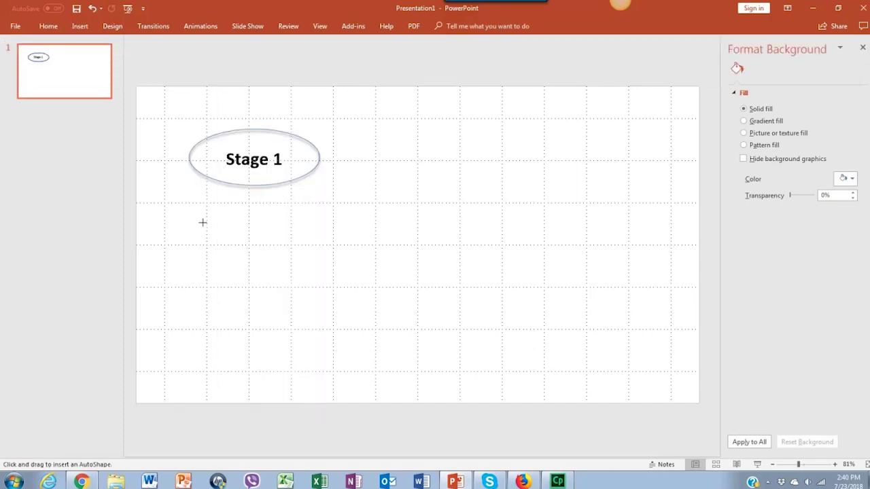
{"action": "left_click_drag", "start_coordinate": [203, 223], "coordinate": [285, 243]}
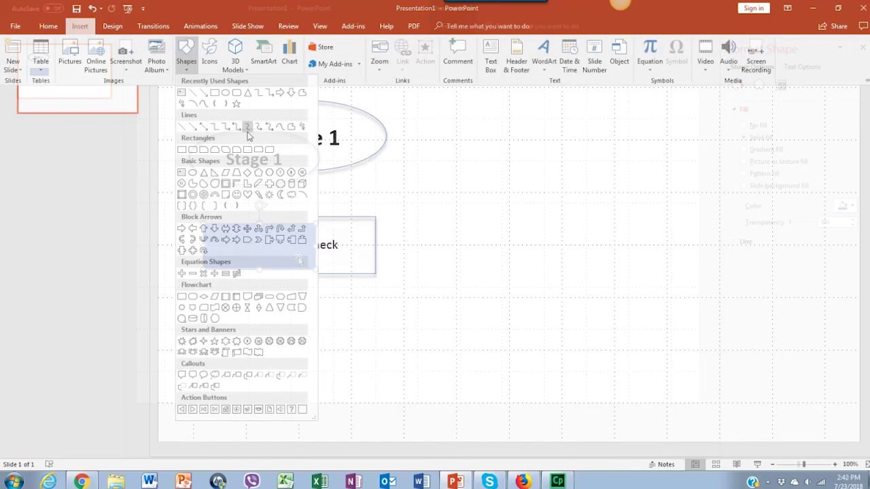
Draw a diamond about 3.08" wide and 1.5" high and place it beside the Content Check rectangle, to its right
{"action": "left_click", "coordinate": [248, 172]}
{"action": "mouse_move", "coordinate": [290, 324]}
{"action": "left_mouse_down"}
{"action": "mouse_move", "coordinate": [363, 379]}
{"action": "mouse_move", "coordinate": [454, 388]}
{"action": "left_mouse_up"}
{"action": "mouse_move", "coordinate": [369, 373]}
{"action": "left_mouse_down"}
{"action": "mouse_move", "coordinate": [529, 253]}
{"action": "mouse_move", "coordinate": [517, 254]}
{"action": "left_mouse_up"}
Format the diamond with no fill, a blue outline and a shadow matching the other shapes
{"action": "left_click", "coordinate": [452, 26]}
{"action": "left_click", "coordinate": [397, 42]}
{"action": "left_click", "coordinate": [394, 138]}
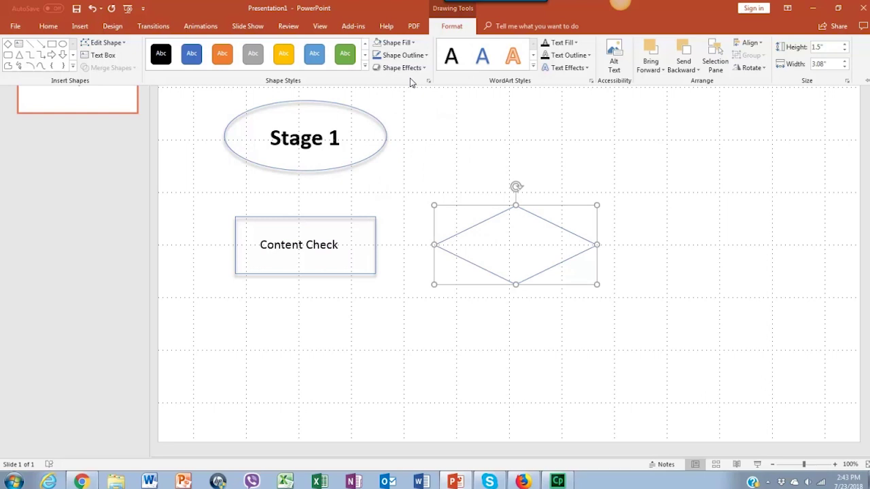
{"action": "left_click", "coordinate": [403, 55]}
{"action": "left_click", "coordinate": [428, 80]}
{"action": "left_click", "coordinate": [794, 159]}
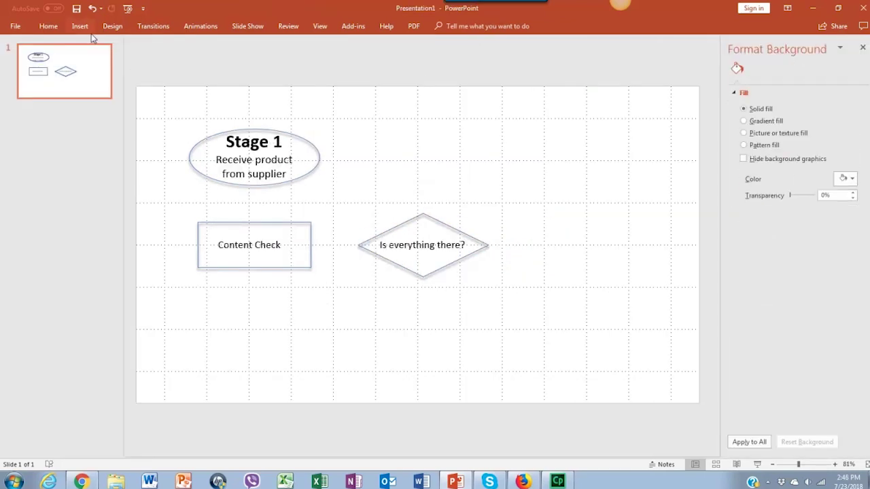
Connect the base of the Stage 1 oval to the top of the Content Check rectangle with a straight arrow
{"action": "left_click", "coordinate": [81, 28]}
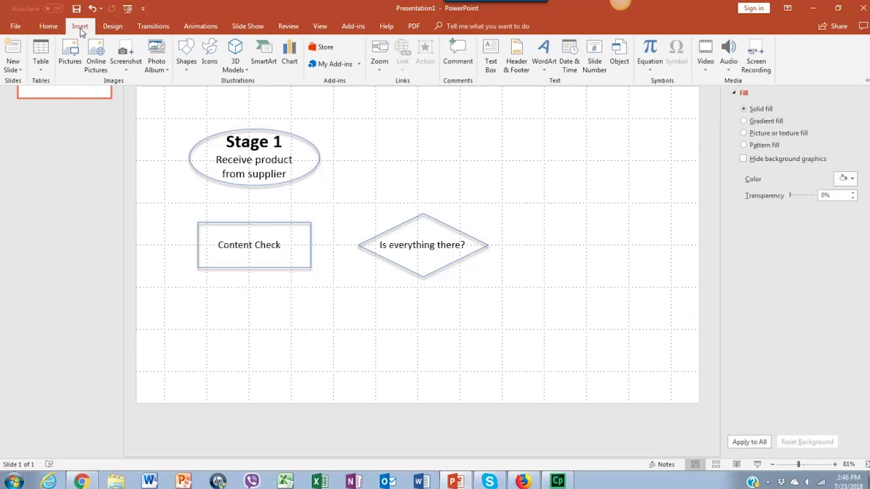
{"action": "left_click", "coordinate": [187, 58]}
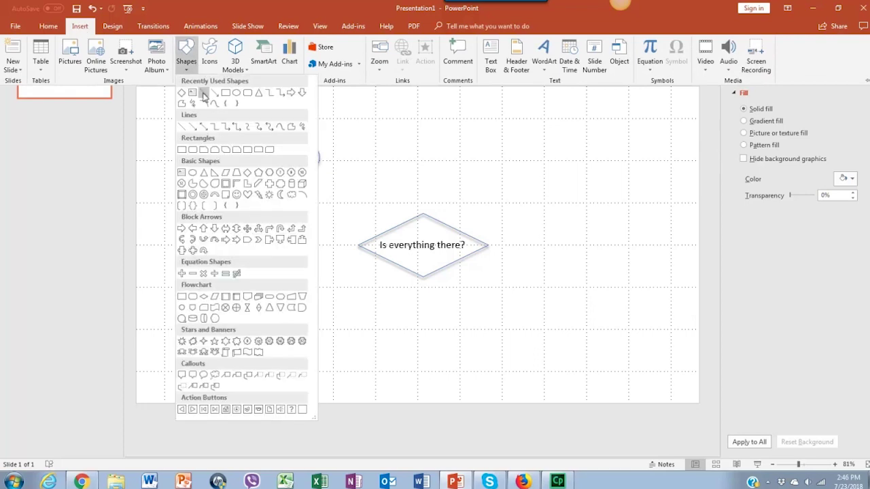
{"action": "left_click", "coordinate": [192, 128]}
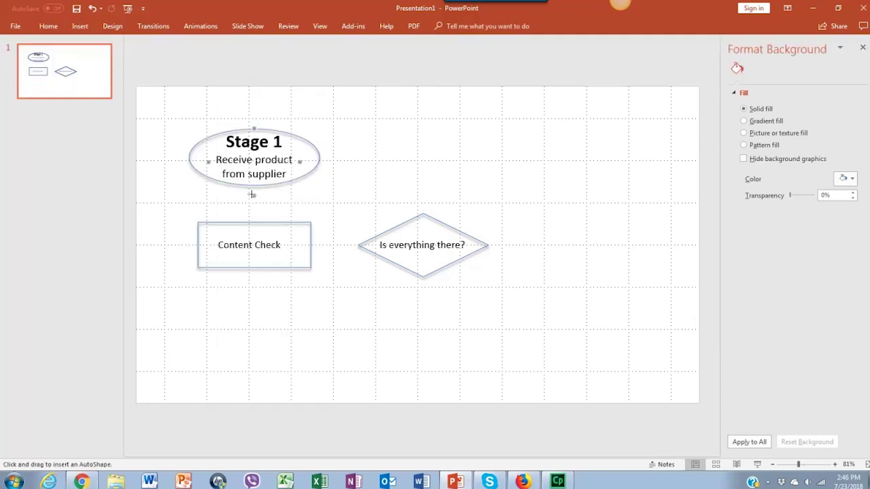
{"action": "left_click_drag", "start_coordinate": [252, 191], "coordinate": [254, 222]}
{"action": "left_click", "coordinate": [333, 210]}
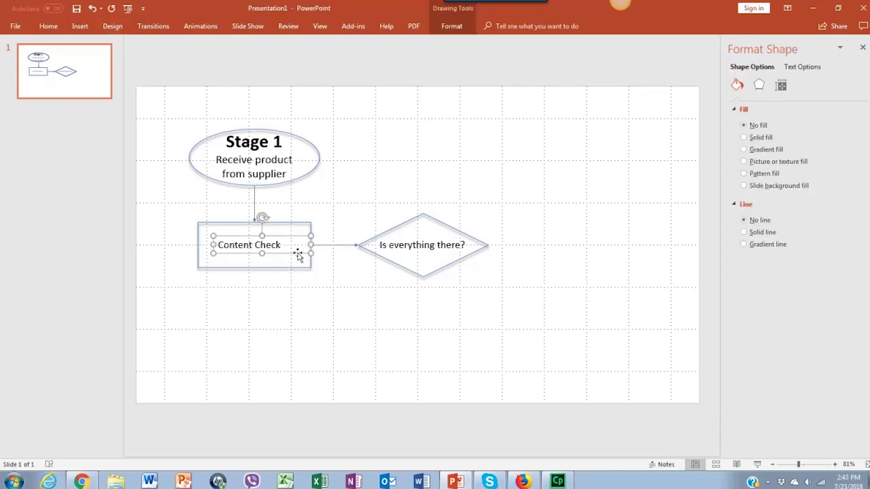
Duplicate the Content Check rectangle's outline shape and place the copy to the right of the diamond
{"action": "key", "text": "Escape"}
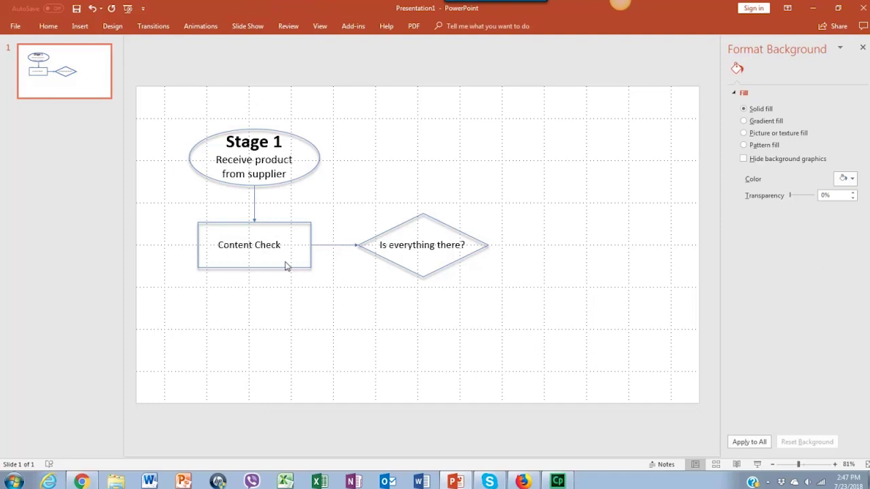
{"action": "left_click", "coordinate": [307, 267]}
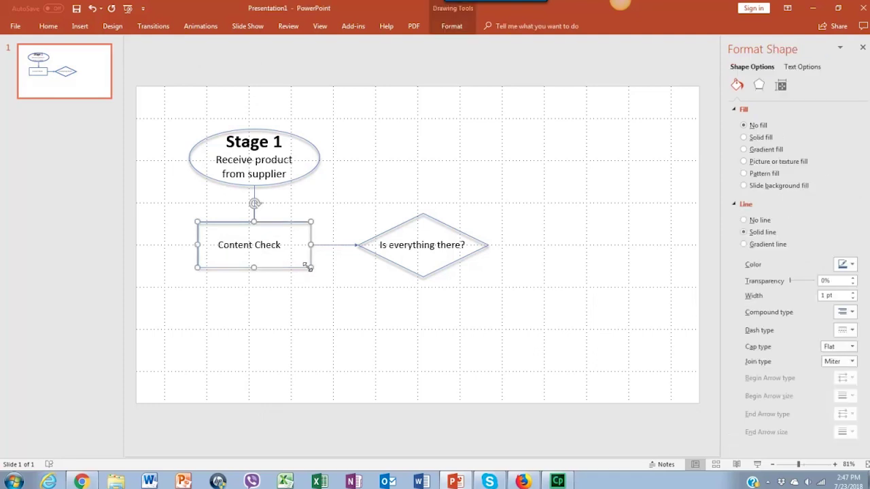
{"action": "key", "text": "ctrl+v"}
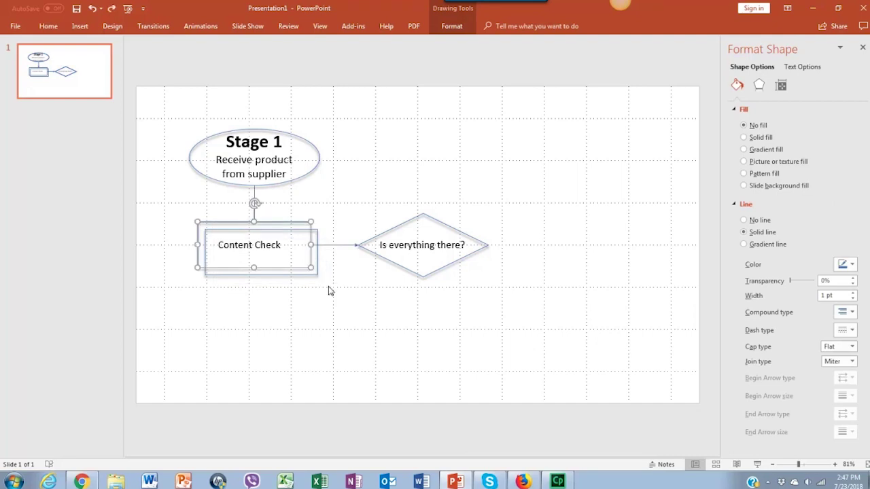
{"action": "left_click_drag", "start_coordinate": [265, 275], "coordinate": [596, 266]}
{"action": "left_click", "coordinate": [396, 302]}
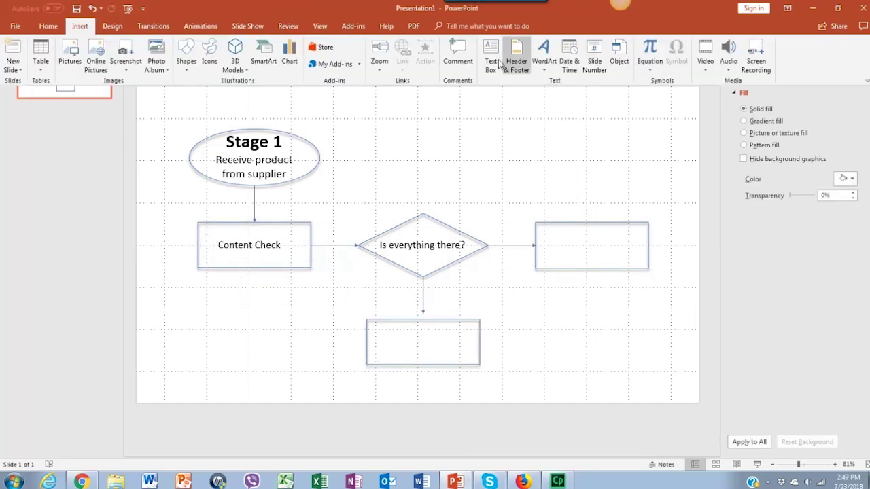
Add text box labels reading YES on the arrow right of the diamond and NO on the arrow below it
{"action": "left_click", "coordinate": [491, 53]}
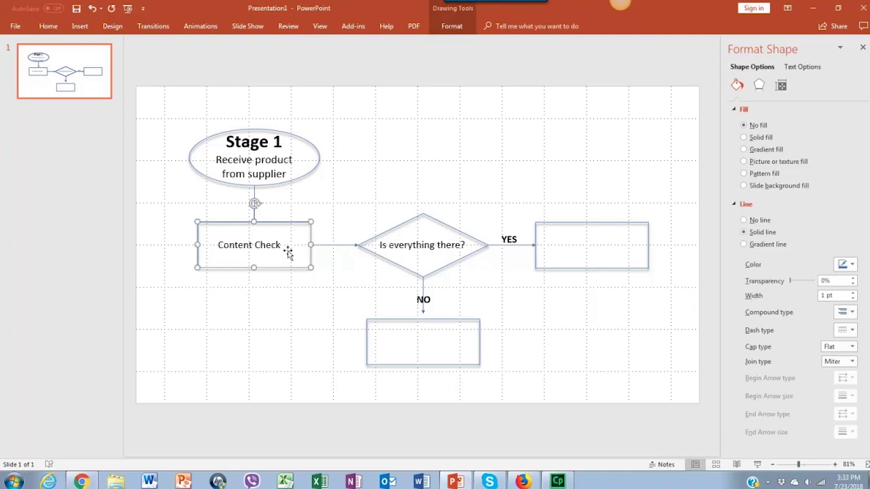
Rearrange the flowchart with Content Check beside the Stage 1 oval and the empty final oval directly below the Quality Approval diamond
{"action": "left_click_drag", "start_coordinate": [287, 253], "coordinate": [459, 133]}
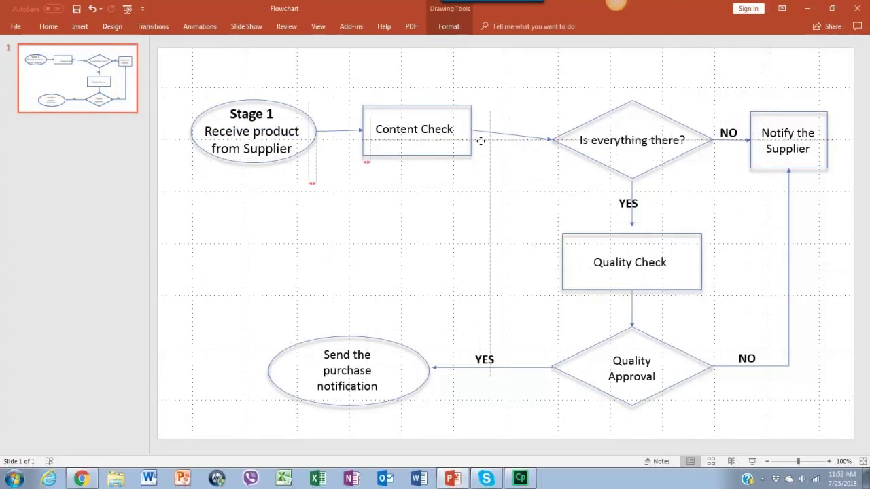
{"action": "left_click", "coordinate": [633, 140]}
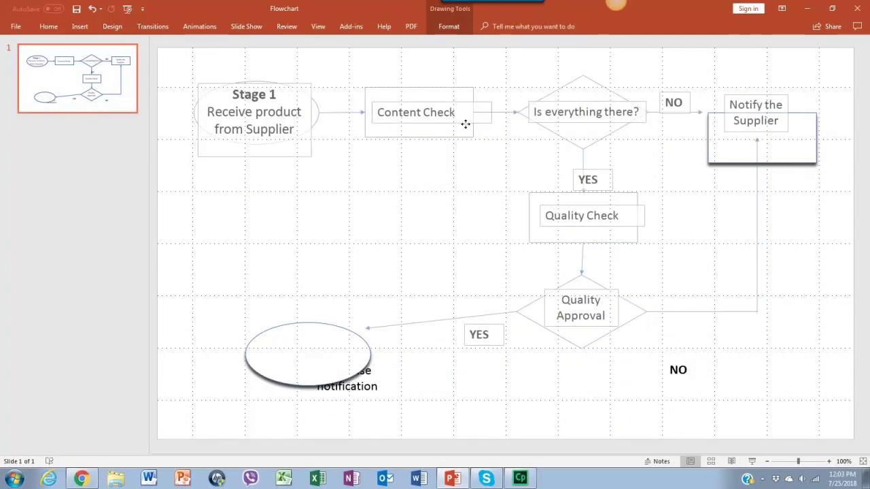
{"action": "left_click_drag", "start_coordinate": [344, 361], "coordinate": [625, 387]}
{"action": "left_click_drag", "start_coordinate": [615, 224], "coordinate": [626, 227]}
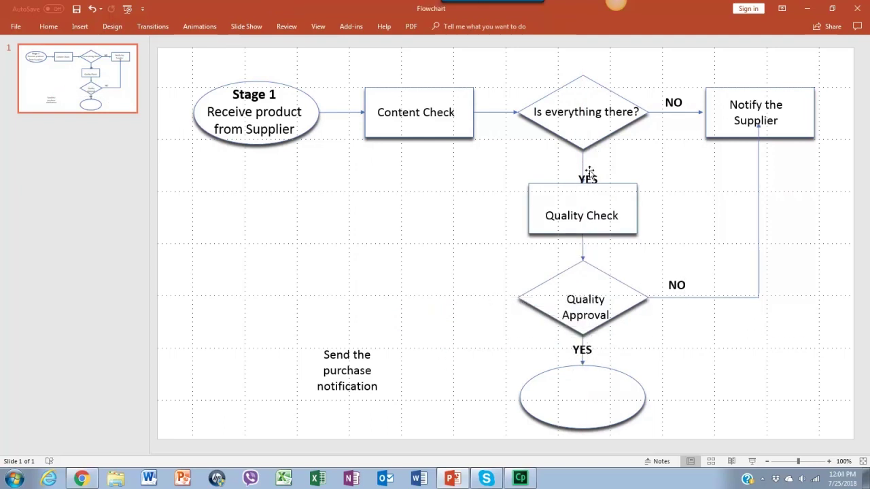
Center the upper YES label on its arrow and move the "Send the purchase notification" text into the final oval
{"action": "left_click_drag", "start_coordinate": [590, 174], "coordinate": [589, 158]}
{"action": "left_click_drag", "start_coordinate": [311, 361], "coordinate": [549, 388]}
{"action": "left_click_drag", "start_coordinate": [586, 352], "coordinate": [582, 355]}
{"action": "left_click", "coordinate": [385, 39]}
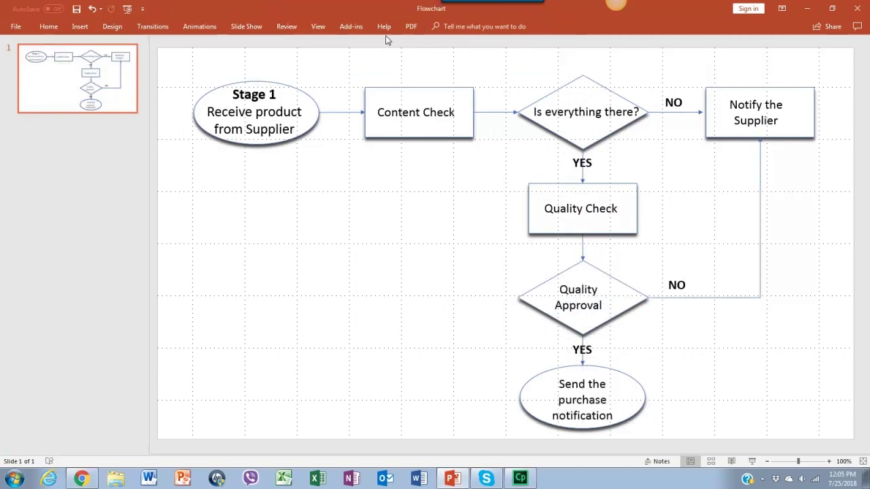
Fill the slide background with a light grey preset gradient, type Radial, with one stop at 92% position and 55% brightness
{"action": "left_click", "coordinate": [113, 26]}
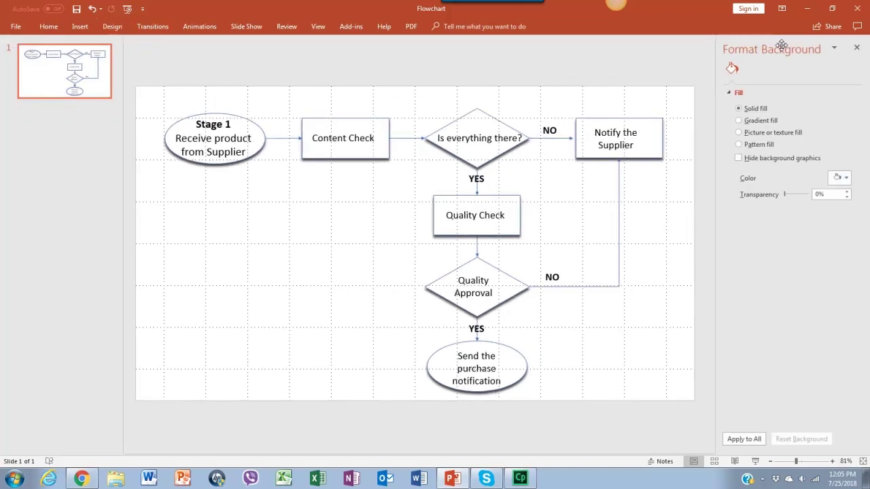
{"action": "left_click", "coordinate": [746, 122]}
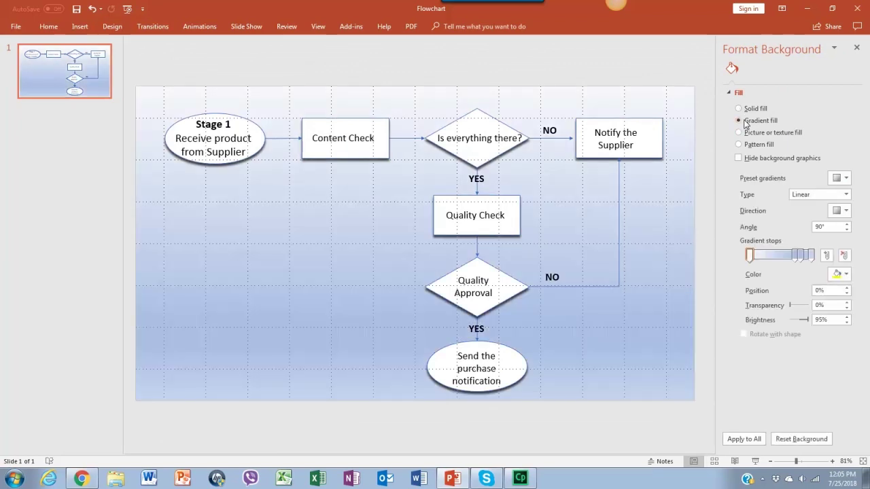
{"action": "left_click", "coordinate": [843, 178]}
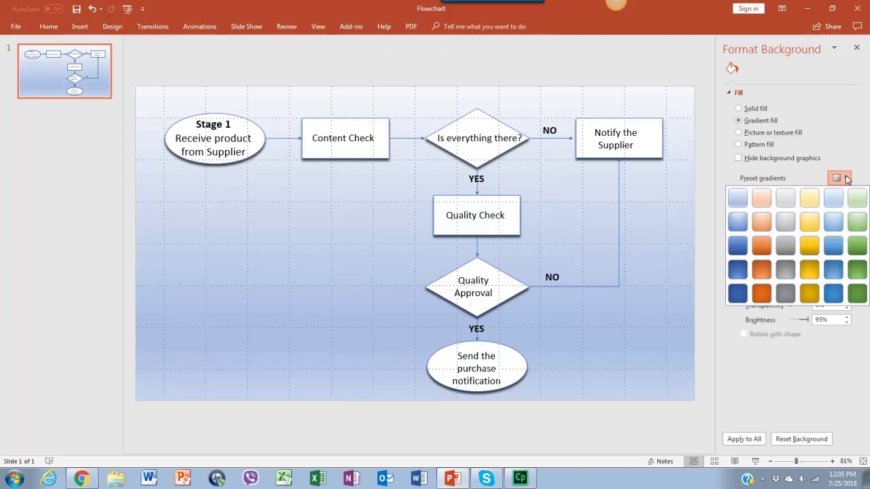
{"action": "left_click", "coordinate": [785, 202]}
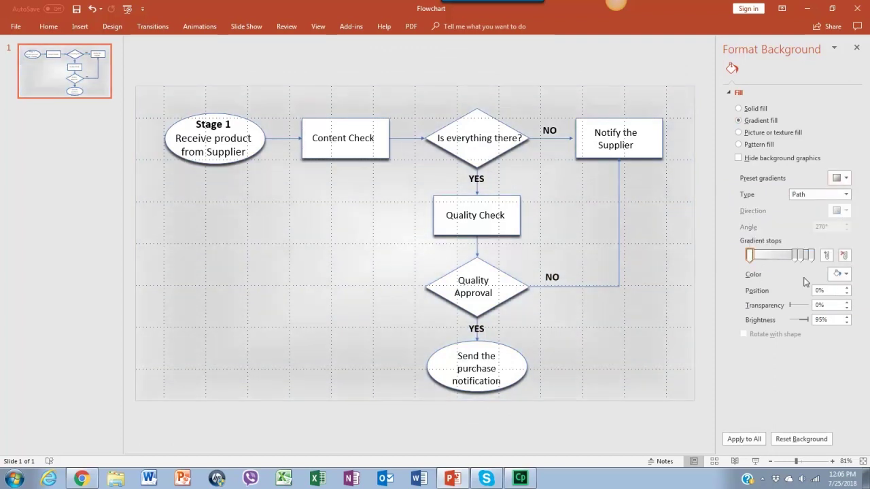
{"action": "mouse_move", "coordinate": [804, 320]}
{"action": "left_mouse_down"}
{"action": "mouse_move", "coordinate": [806, 365]}
{"action": "mouse_move", "coordinate": [804, 320]}
{"action": "left_mouse_up"}
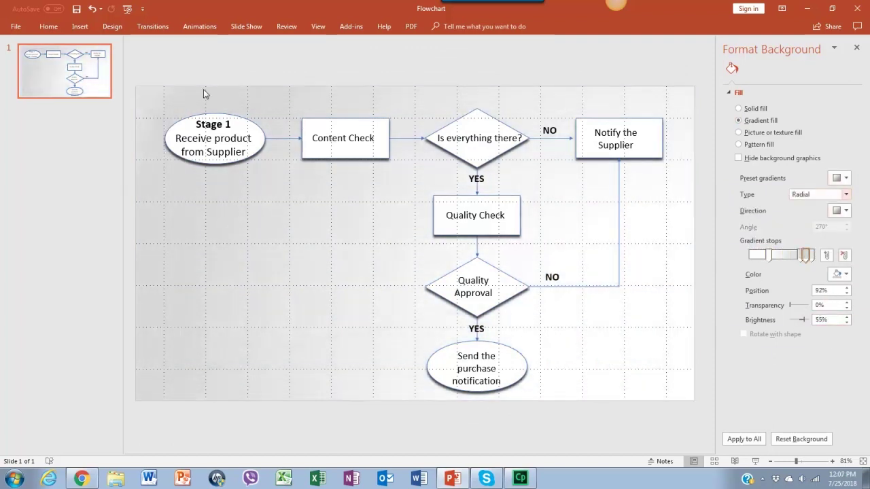